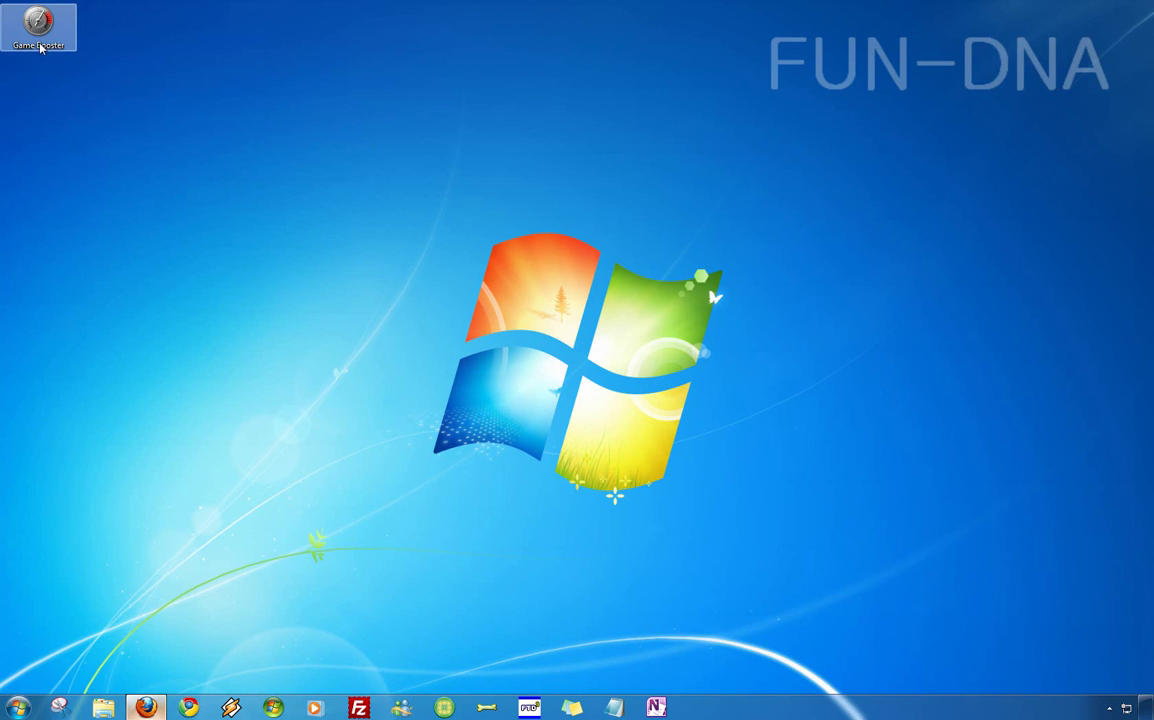
# View the Game Booster download page in Firefox and close the browser
pyautogui.click(147, 708)
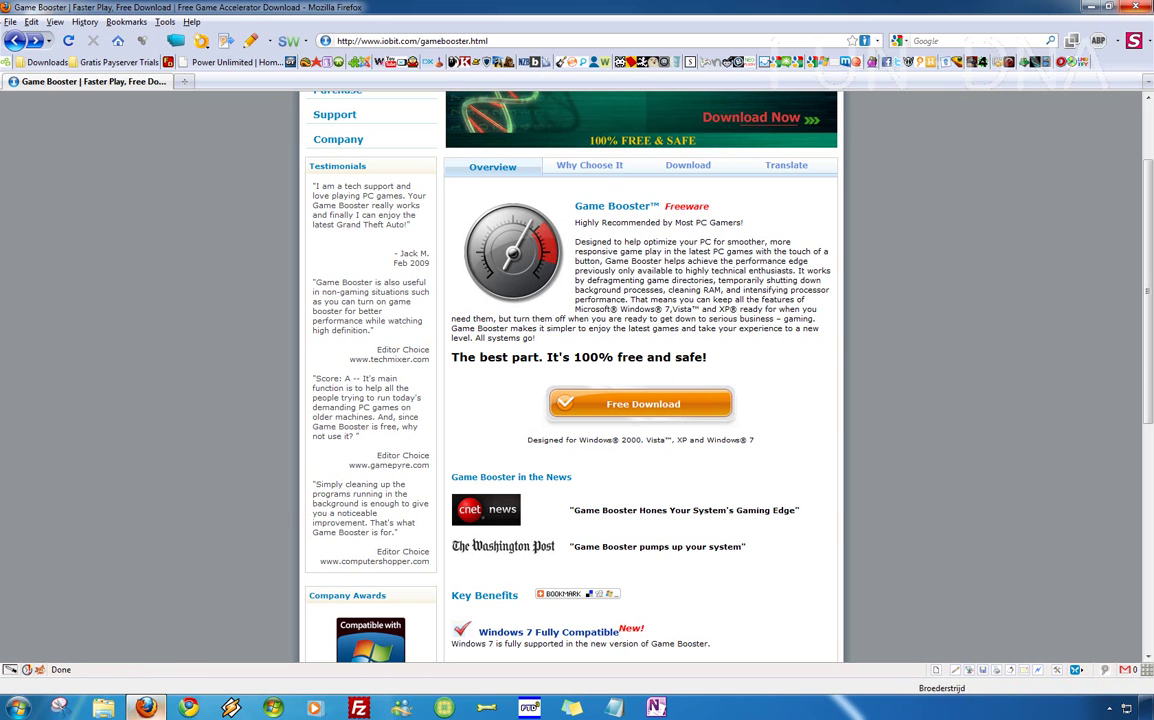
pyautogui.click(1146, 7)
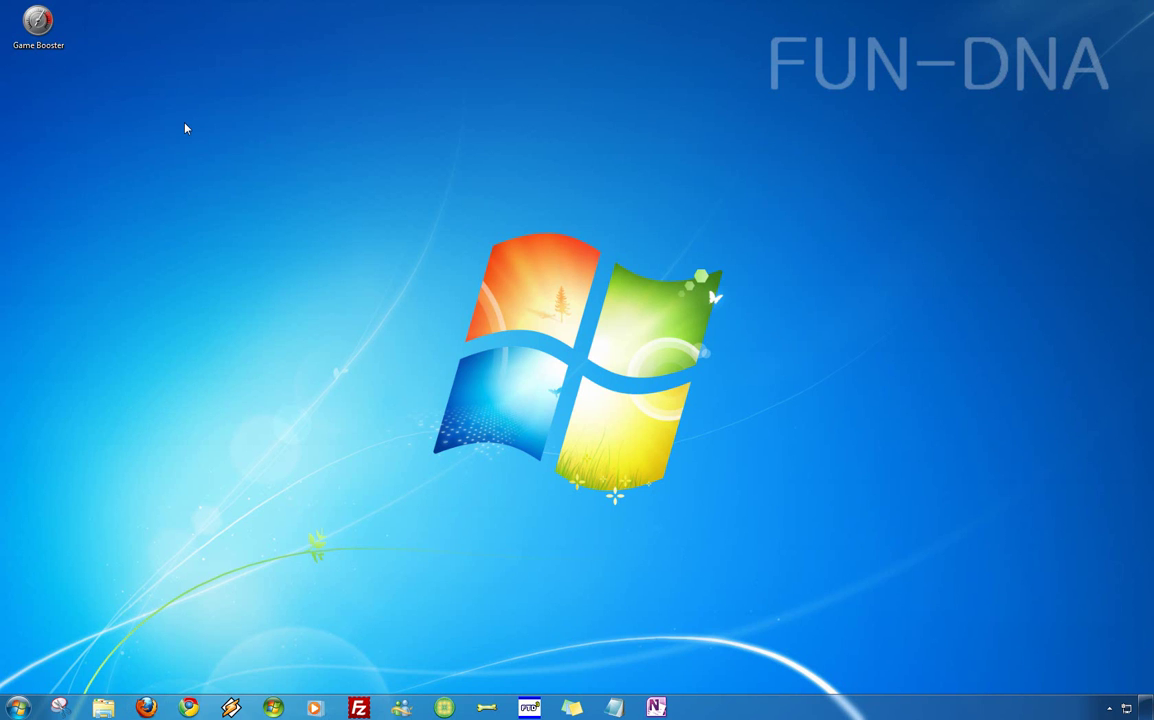
# Launch Game Booster from the desktop and look through its list of unnecessary services
pyautogui.doubleClick(38, 22)
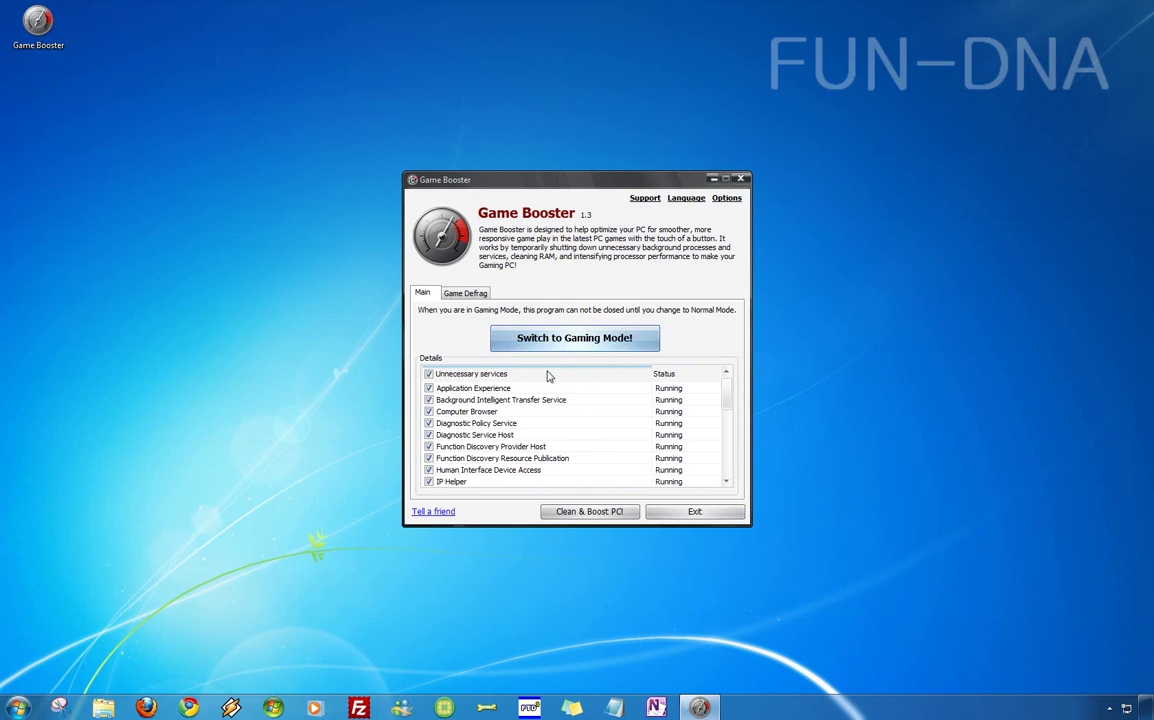
pyautogui.moveTo(727, 398); pyautogui.dragTo(380, 387)
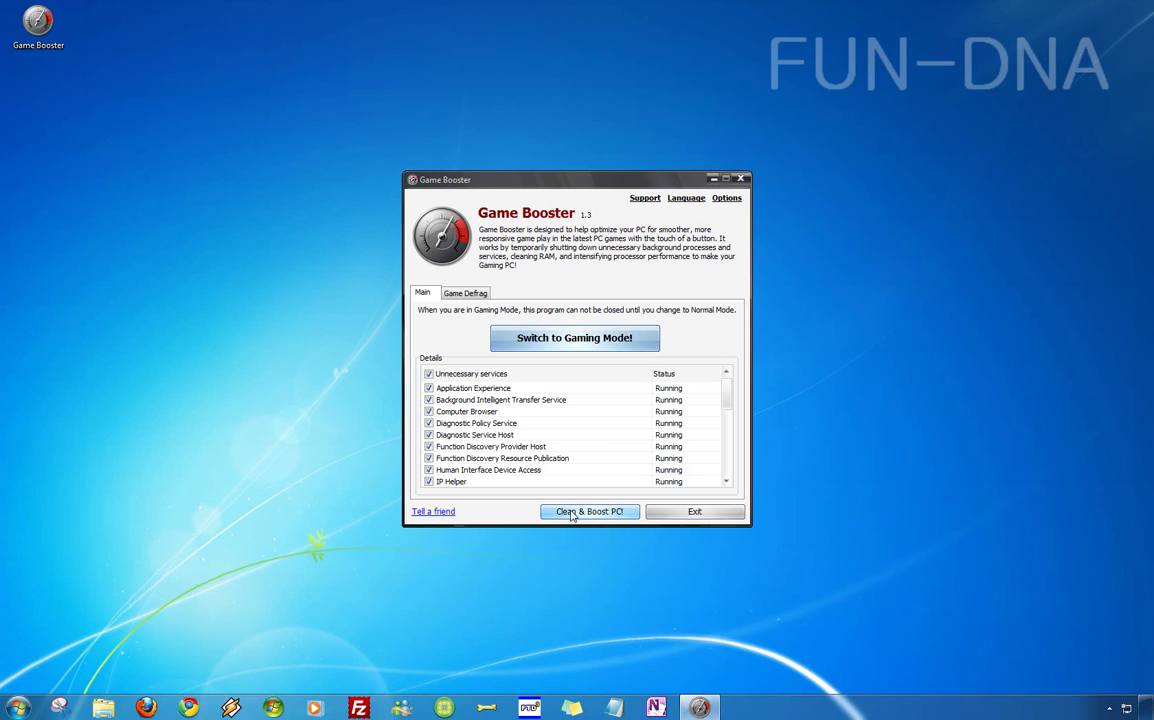
# Analyze FreeCell for fragmented files with Game Defrag and return to the game list
pyautogui.click(465, 292)
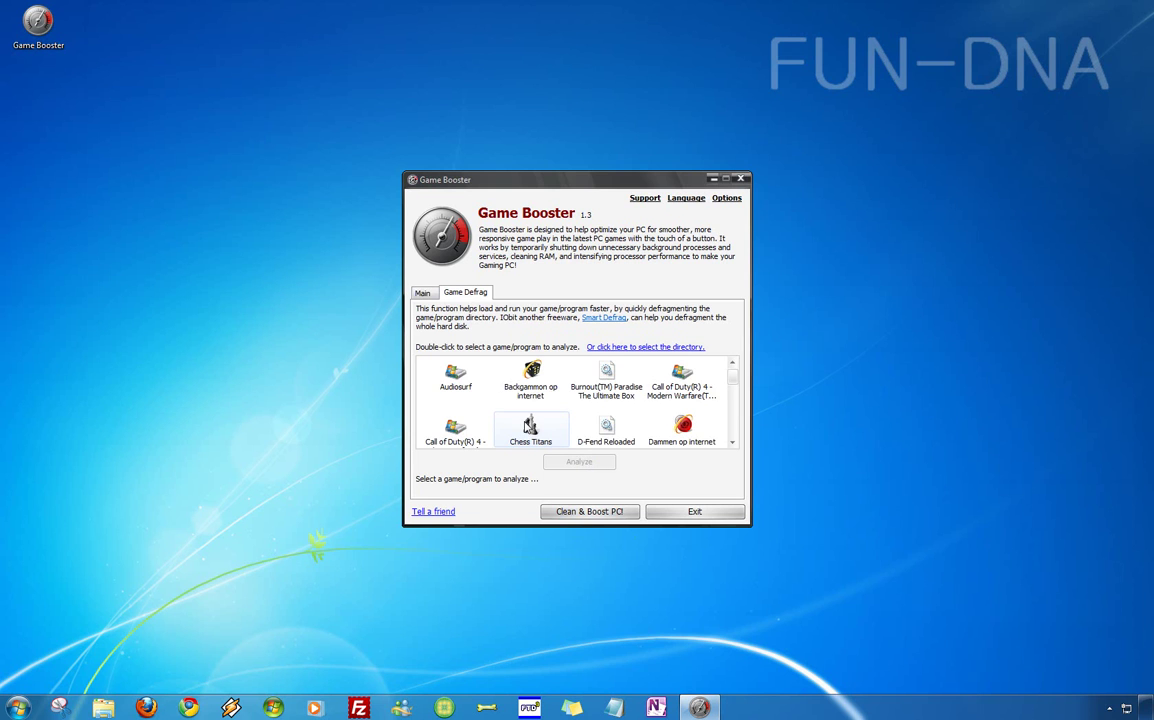
pyautogui.click(681, 422)
pyautogui.scroll(-2, 640, 400)
pyautogui.scroll(1, 603, 392)
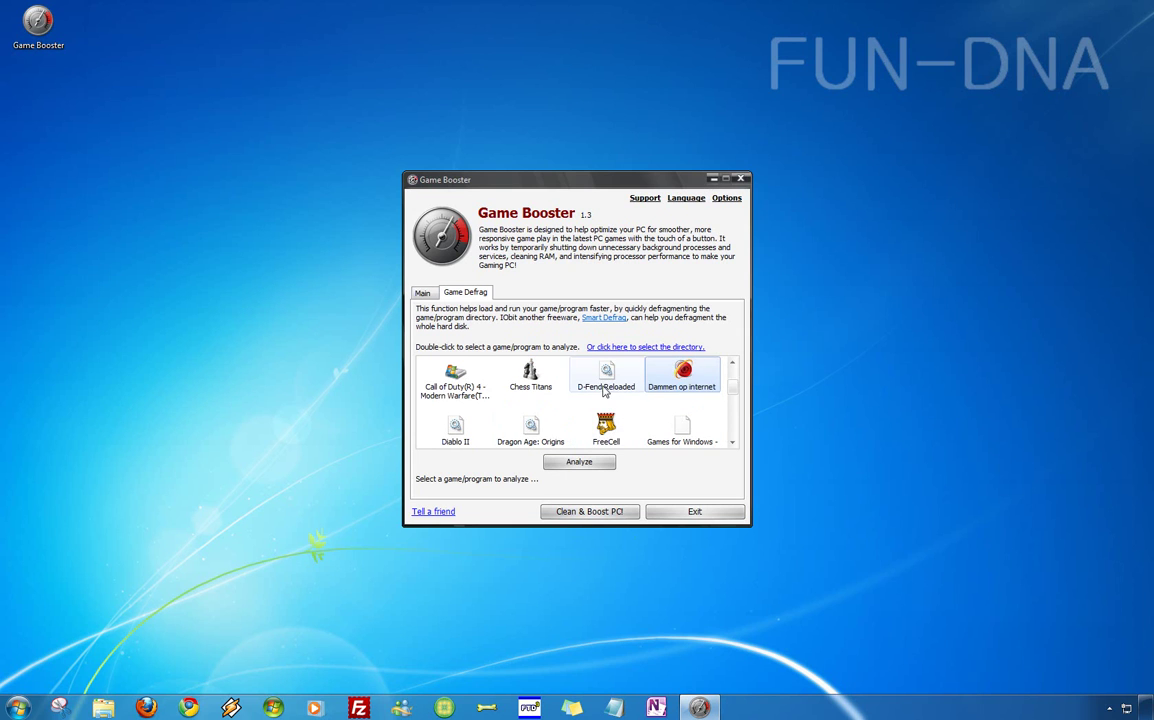
pyautogui.click(606, 428)
pyautogui.click(579, 462)
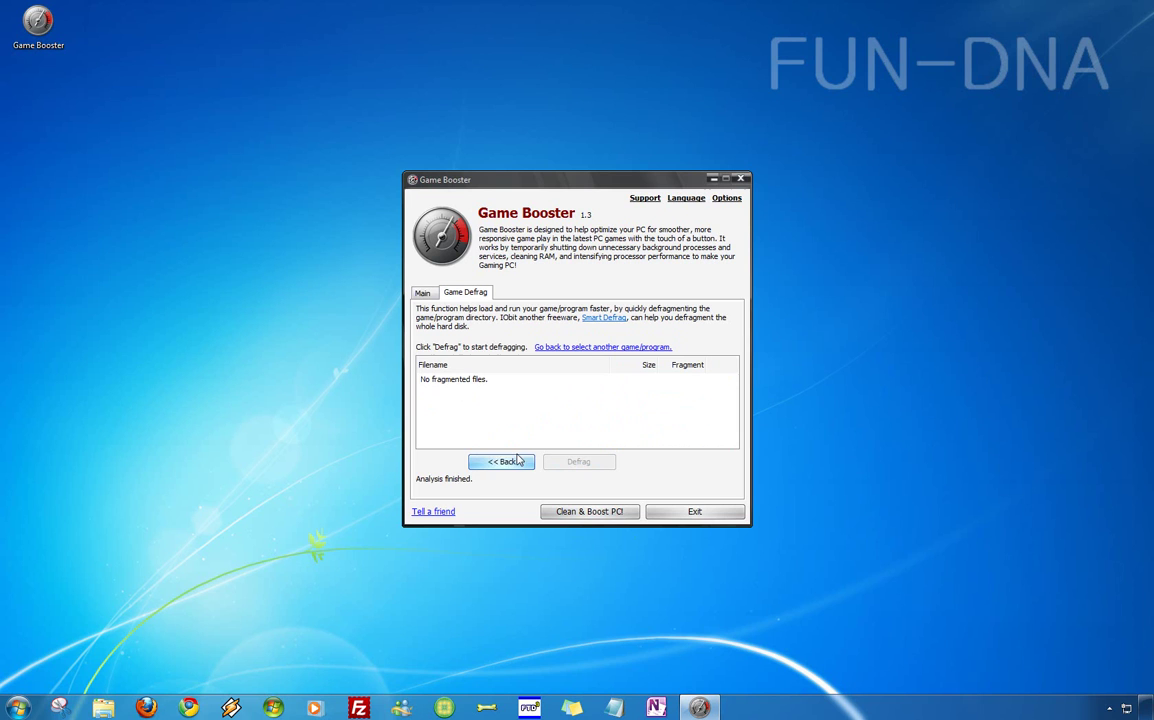
pyautogui.click(505, 461)
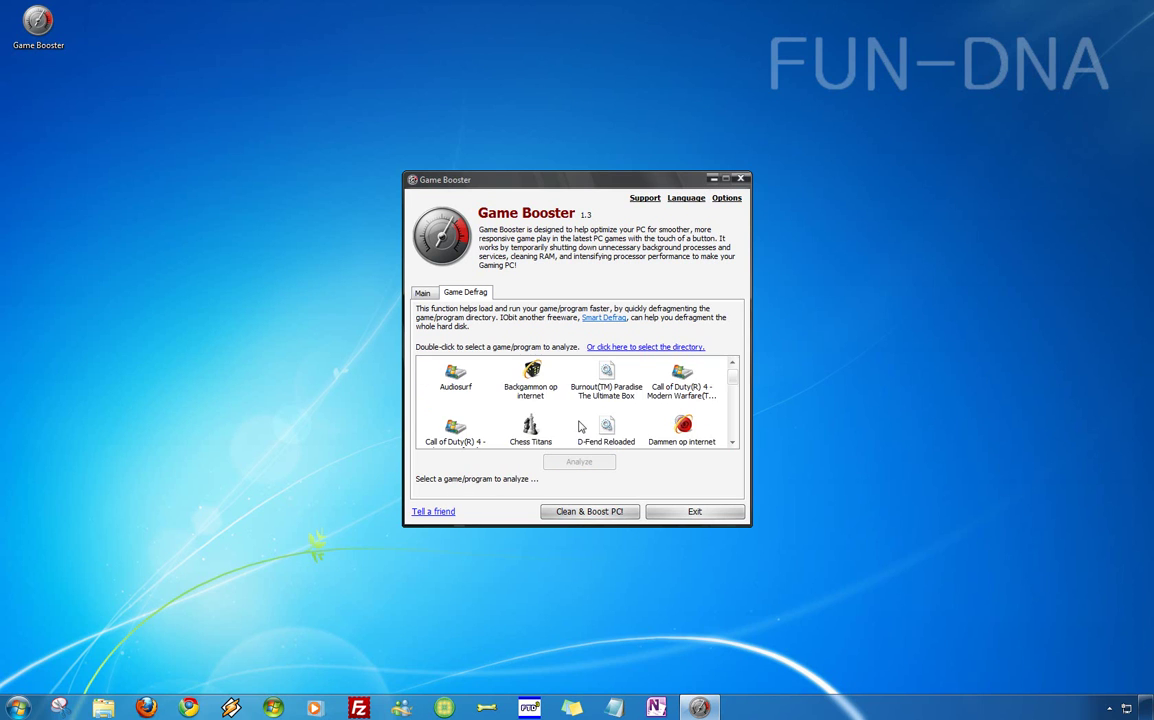
# Analyze D-Fend Reloaded and Audiosurf for fragmented files, returning to the game list after each analysis
pyautogui.doubleClick(580, 428)
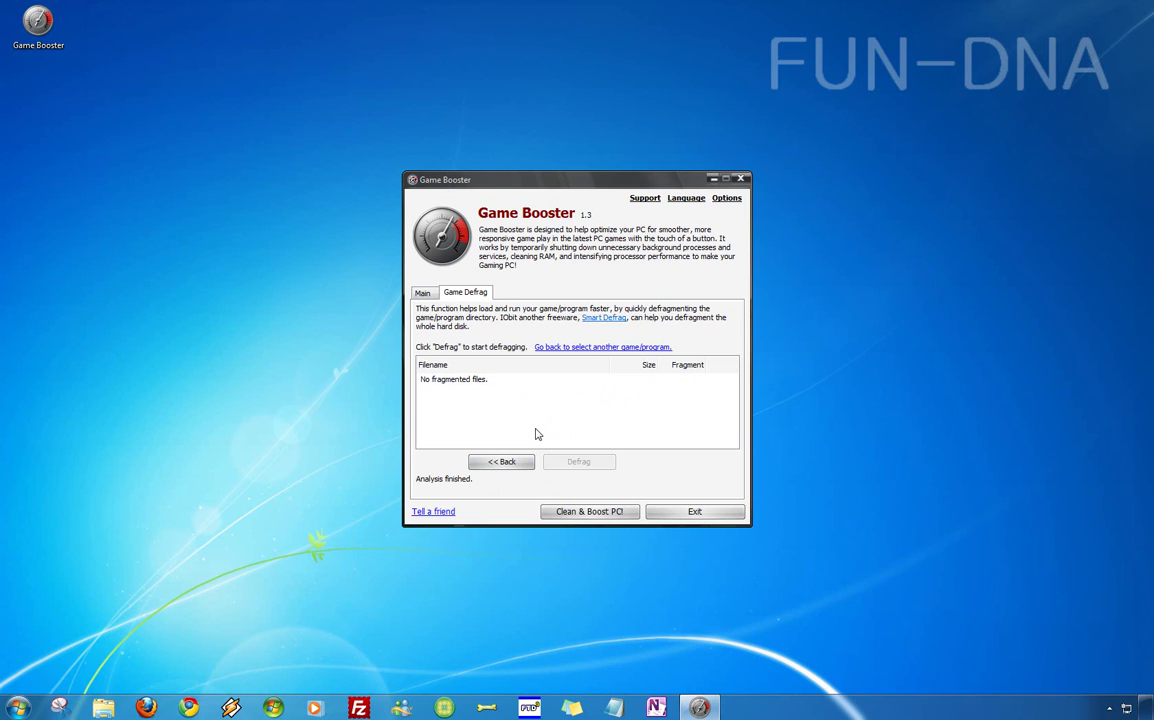
pyautogui.click(501, 466)
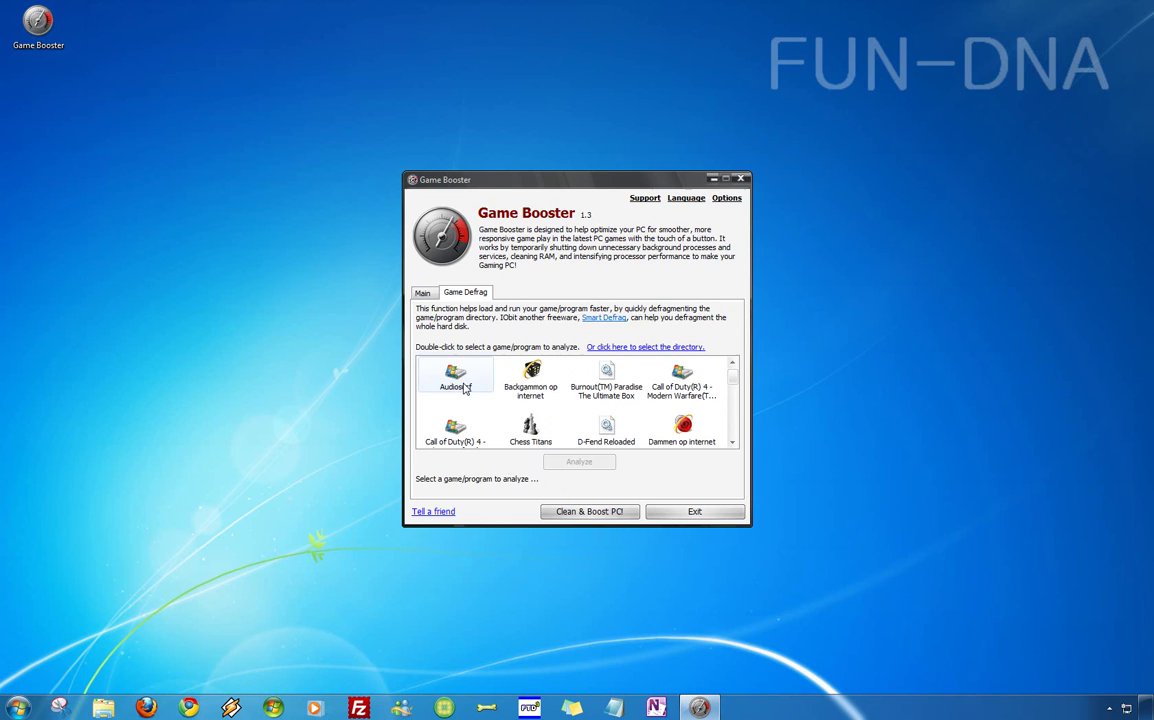
pyautogui.doubleClick(455, 378)
pyautogui.click(501, 461)
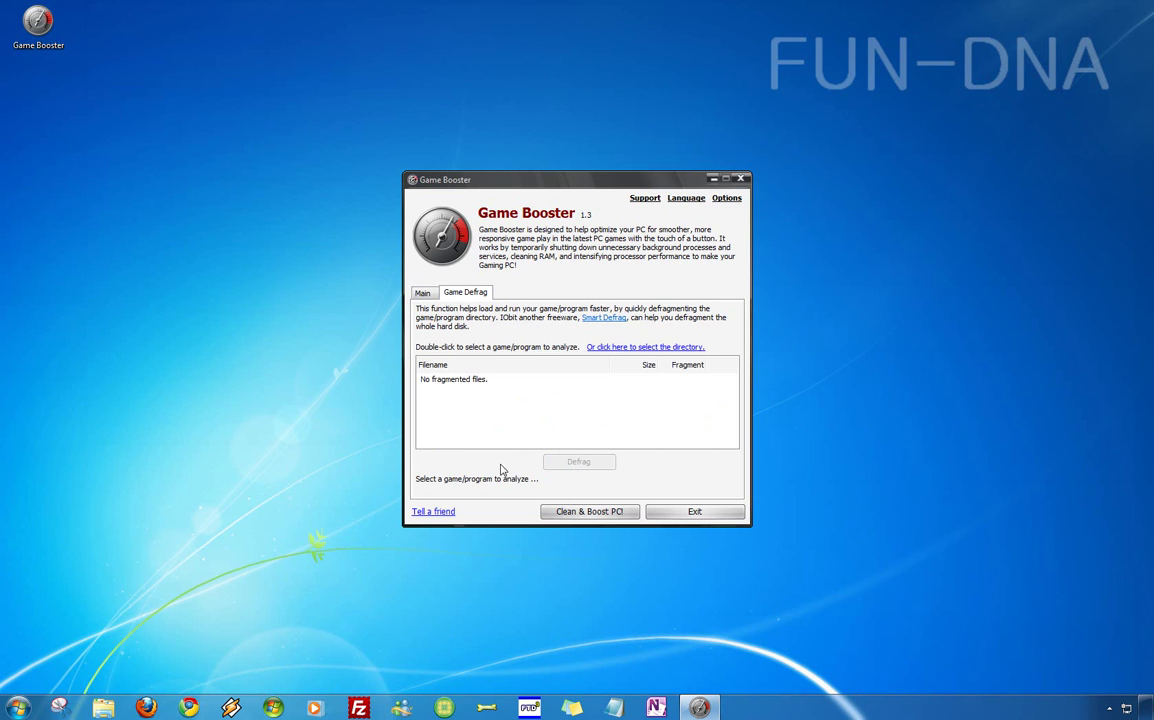
# Analyze Dragon Age: Origins for fragmented files and defragment its game directory
pyautogui.scroll(-2, 577, 420)
pyautogui.click(531, 375)
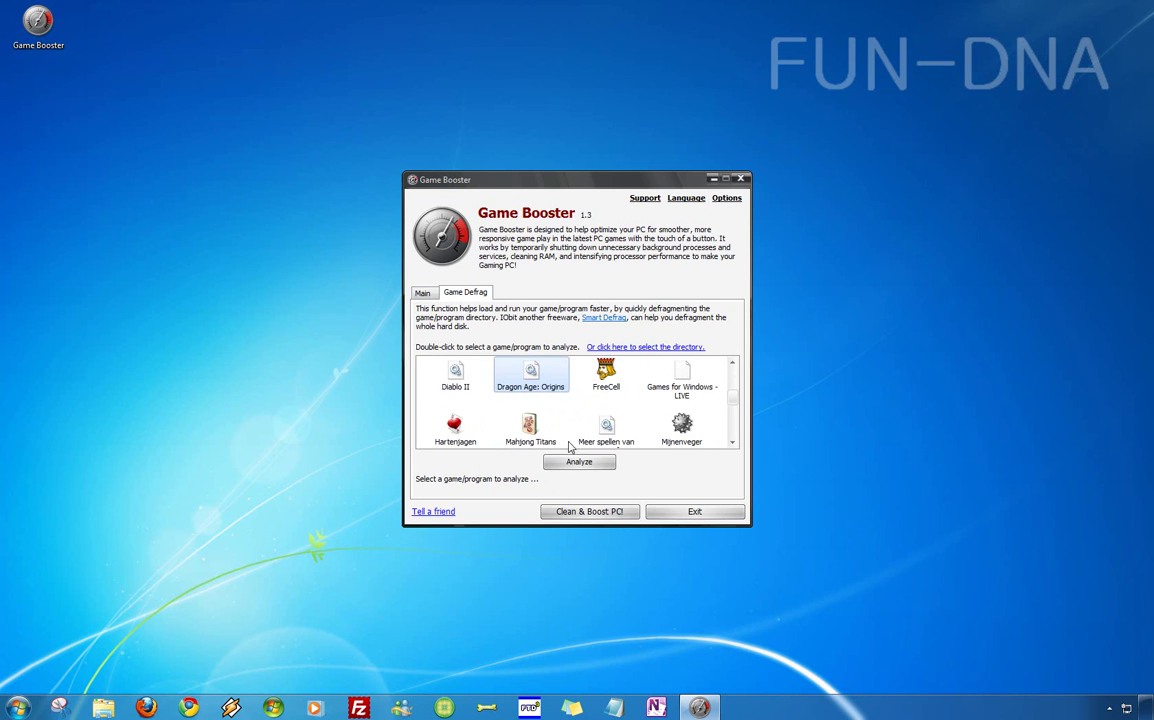
pyautogui.click(578, 462)
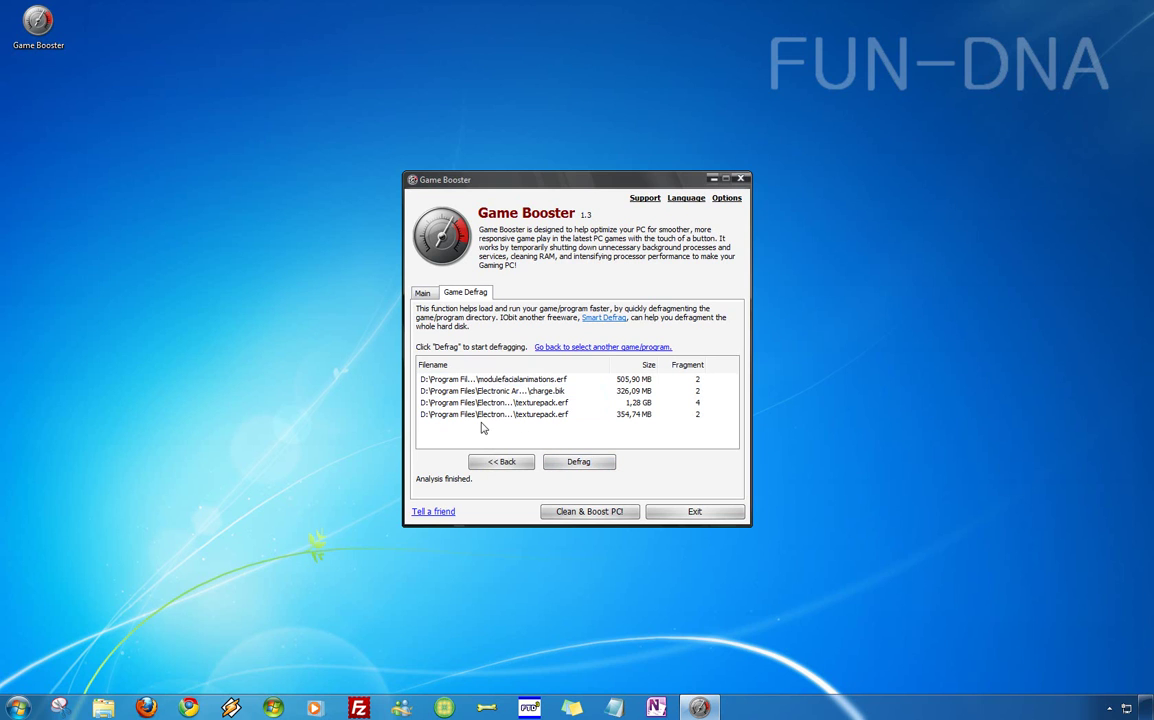
pyautogui.click(580, 463)
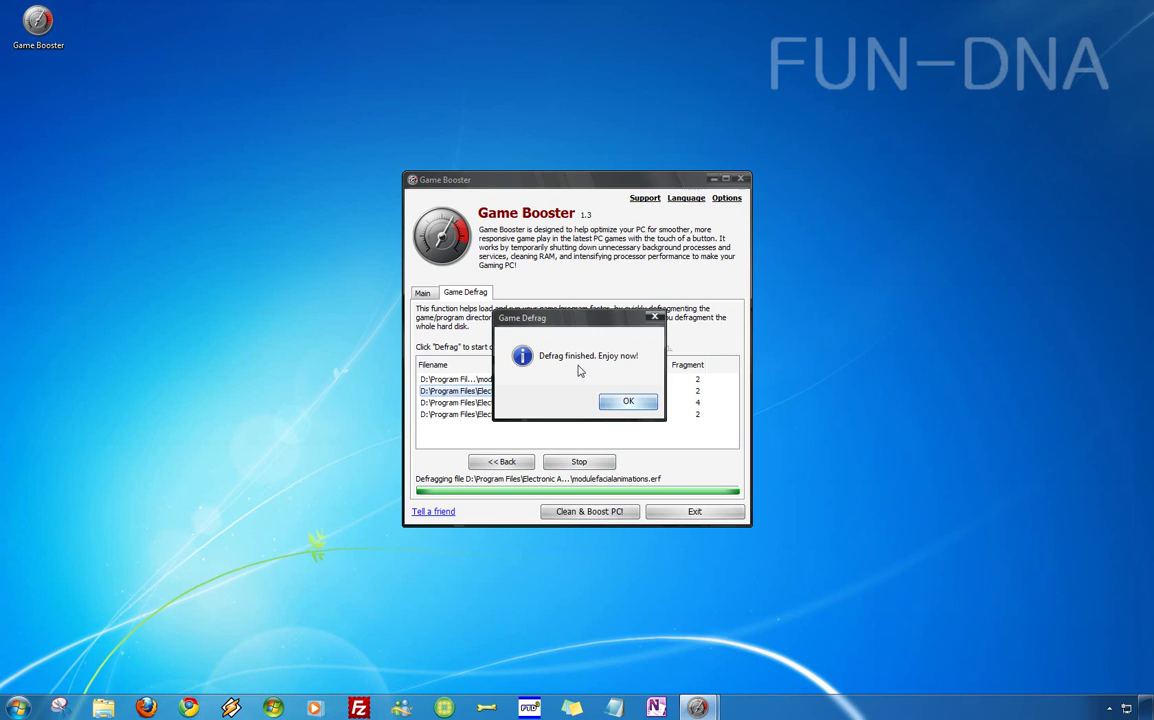
pyautogui.click(622, 402)
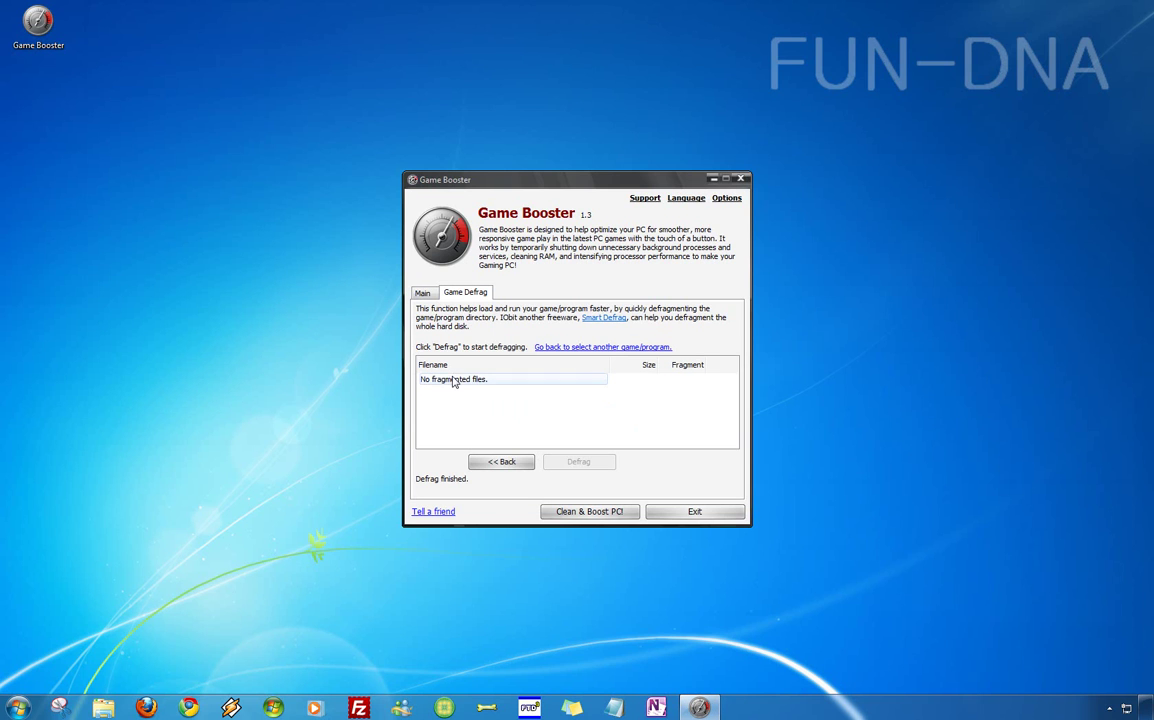
# Switch to Gaming Mode, looking through all current processes and closing the background programs avgtray.exe and daemon.exe
pyautogui.click(424, 294)
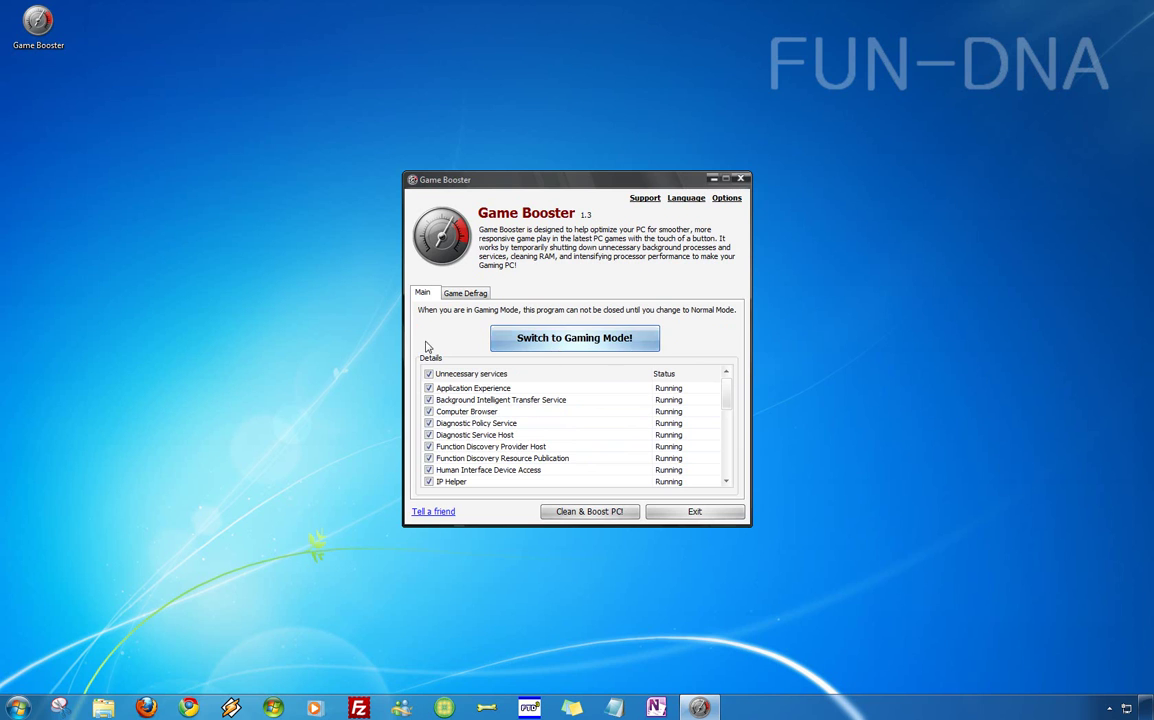
pyautogui.click(558, 340)
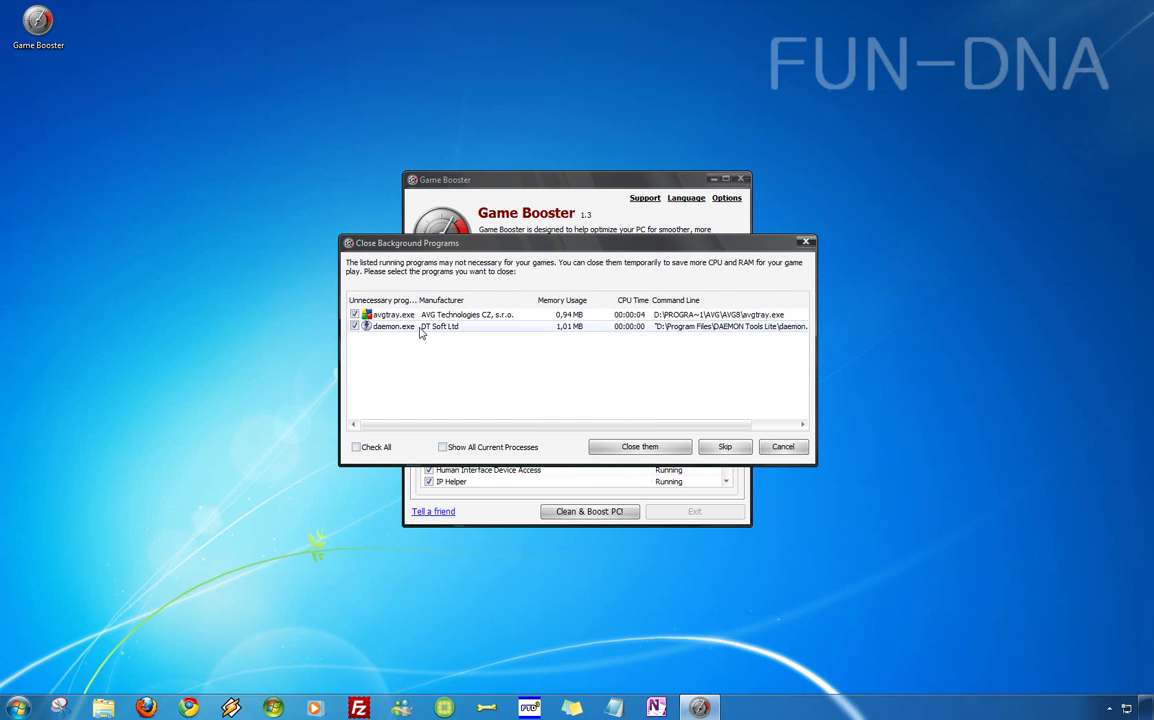
pyautogui.click(462, 450)
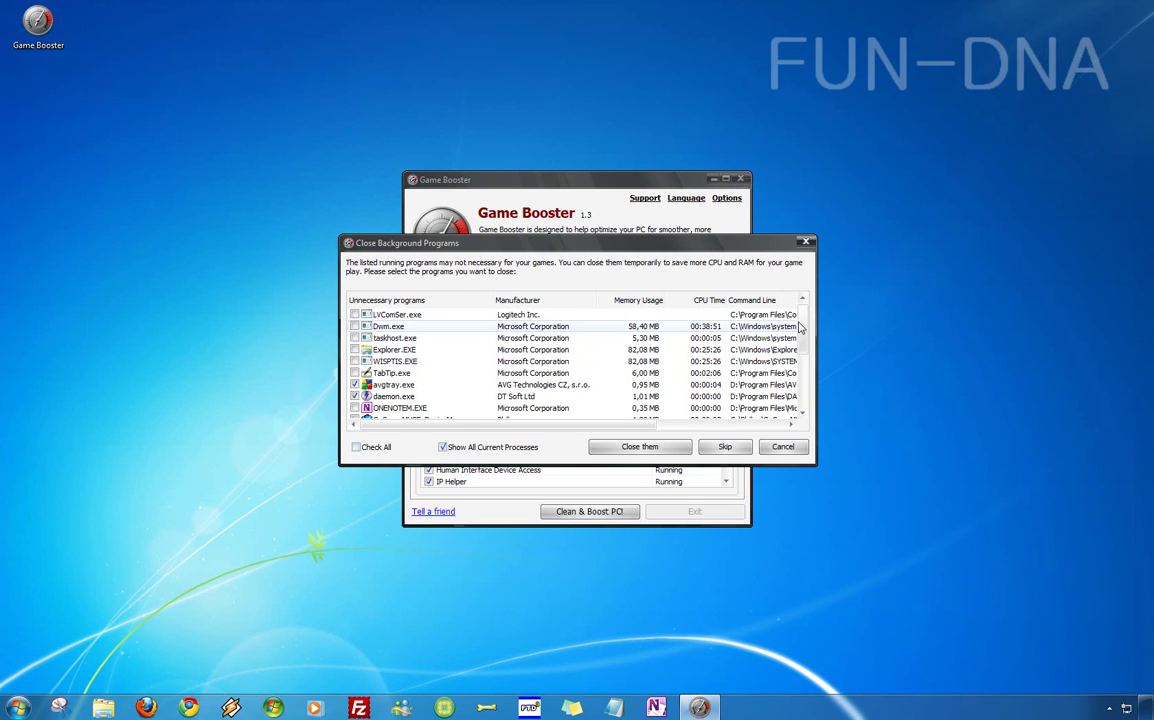
pyautogui.moveTo(798, 327); pyautogui.dragTo(803, 370)
pyautogui.scroll(3, 802, 370)
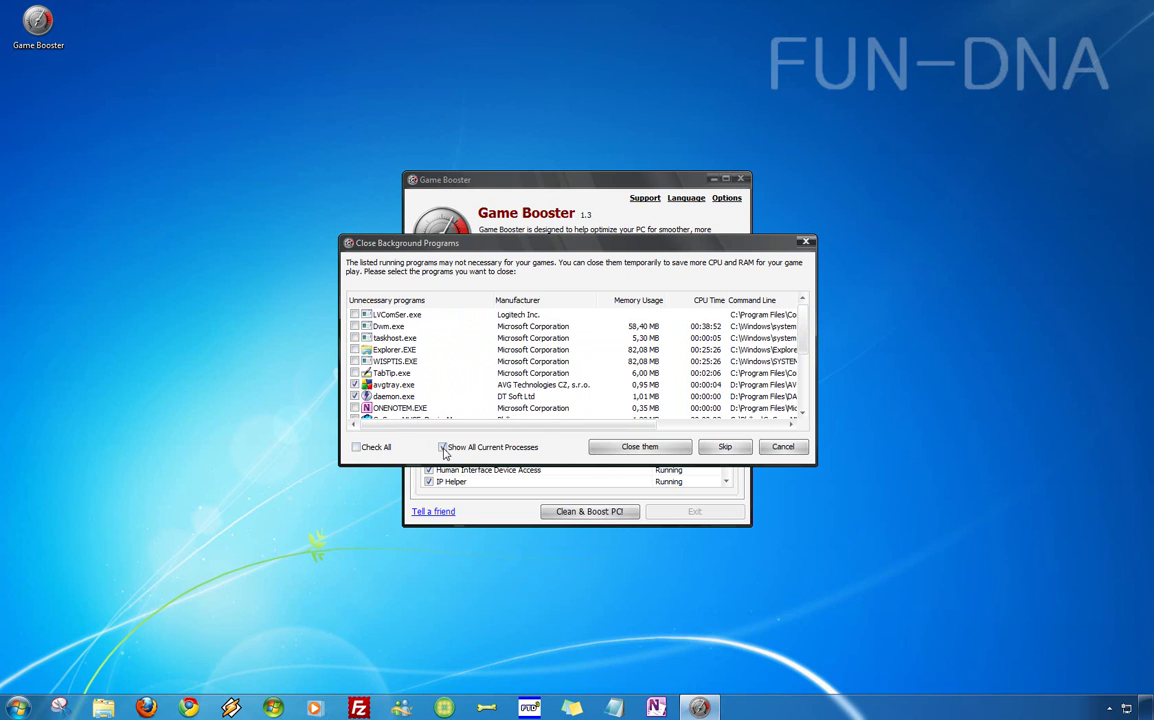
pyautogui.click(357, 448)
pyautogui.click(442, 447)
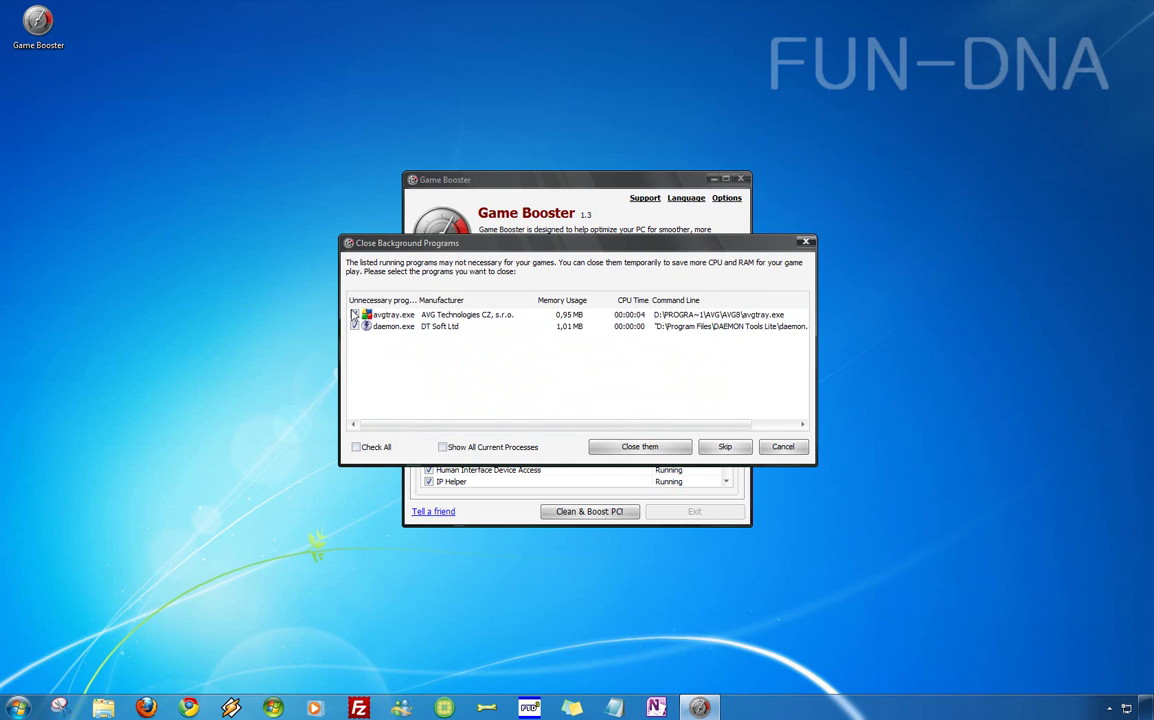
pyautogui.click(354, 314)
pyautogui.click(642, 446)
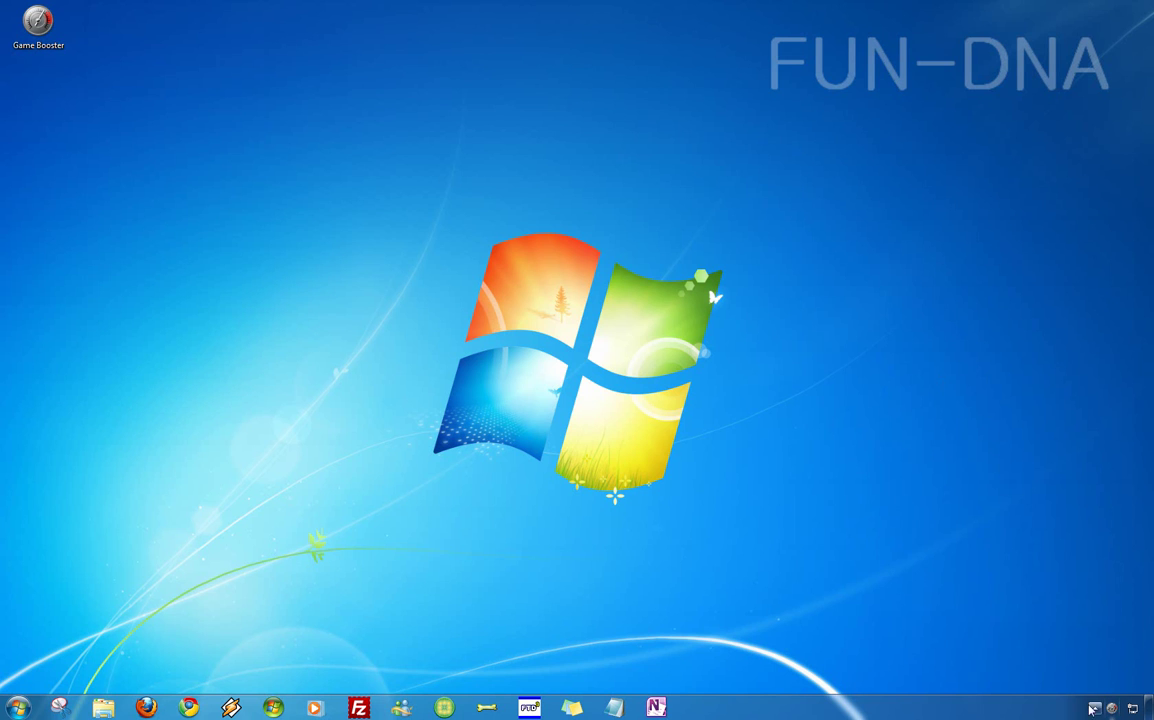
# Reopen the Game Booster window to review the closed programs and stopped services, and switch back to Normal Mode
pyautogui.click(1093, 708)
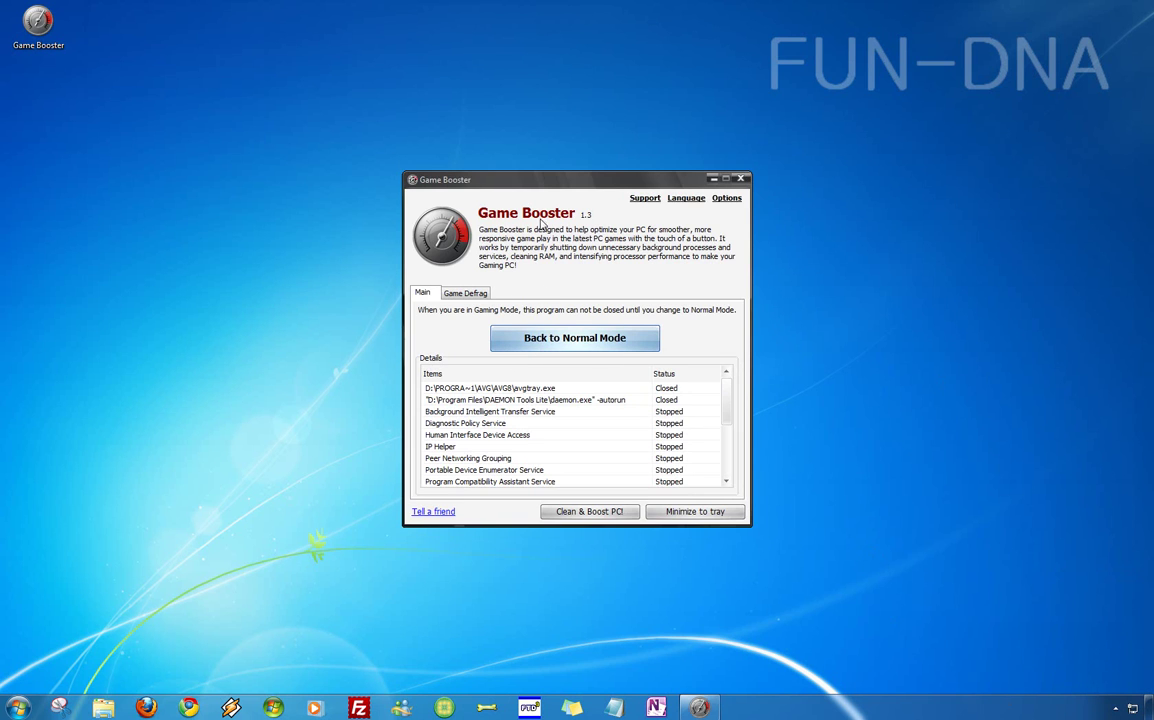
pyautogui.moveTo(538, 187); pyautogui.dragTo(515, 192)
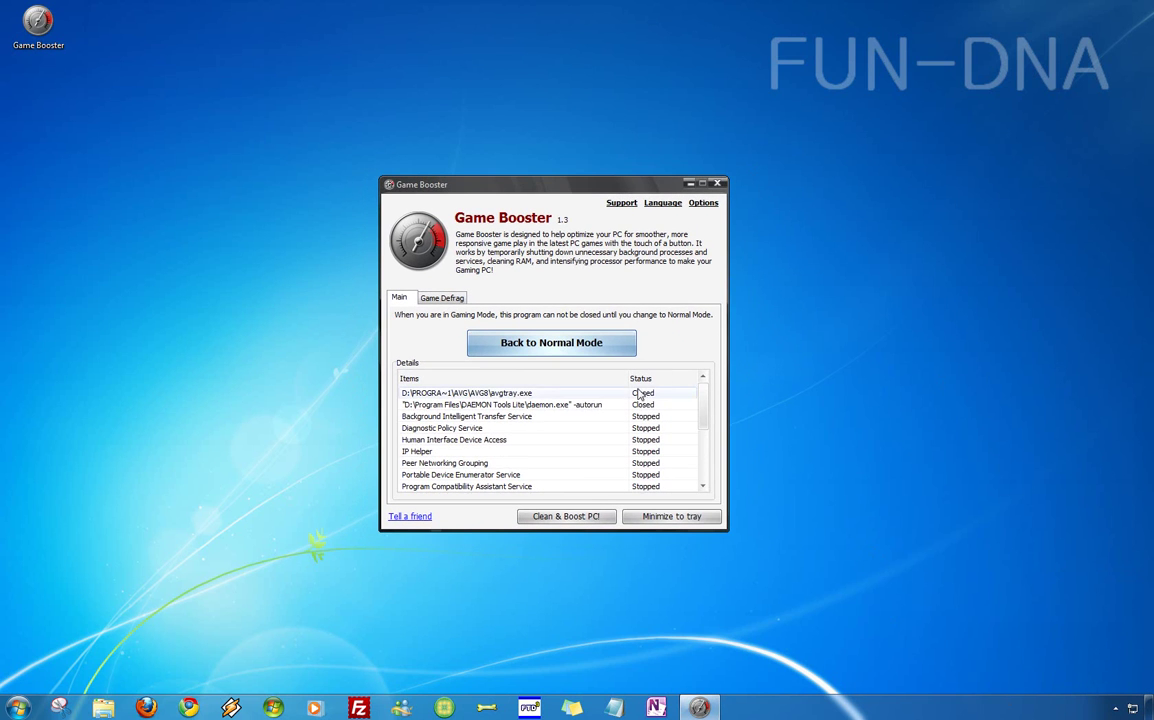
pyautogui.scroll(-3, 660, 421)
pyautogui.scroll(3, 660, 421)
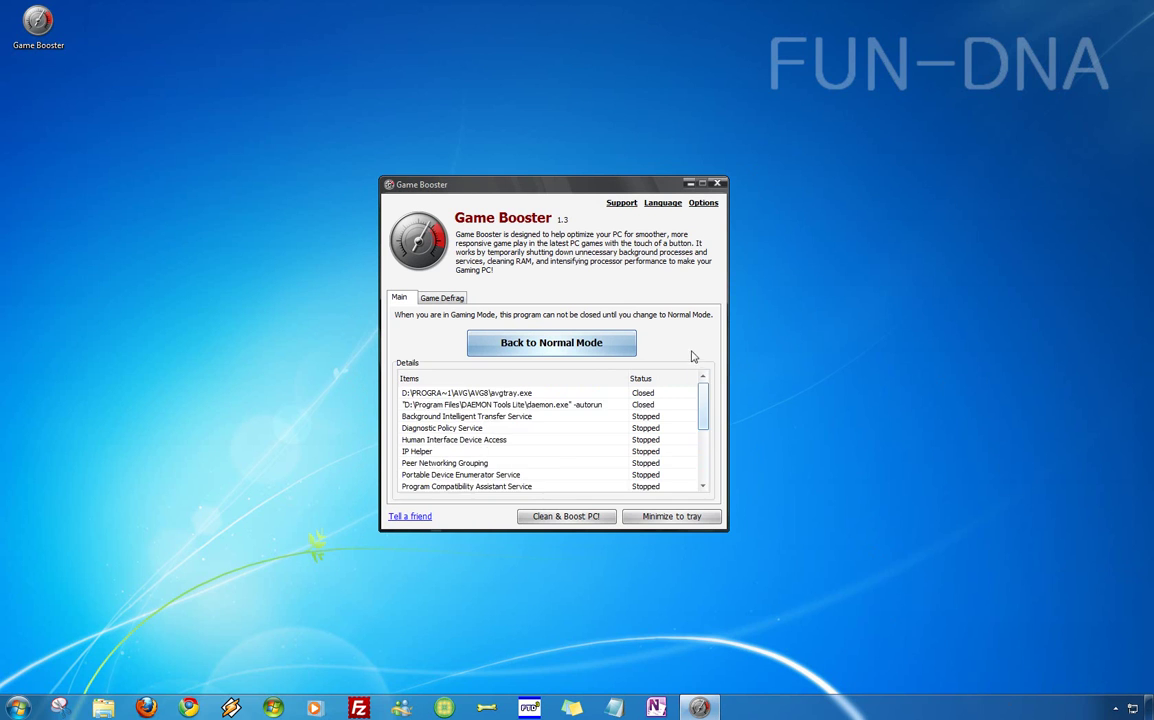
pyautogui.scroll(-3, 690, 440)
pyautogui.scroll(3, 699, 502)
pyautogui.click(508, 344)
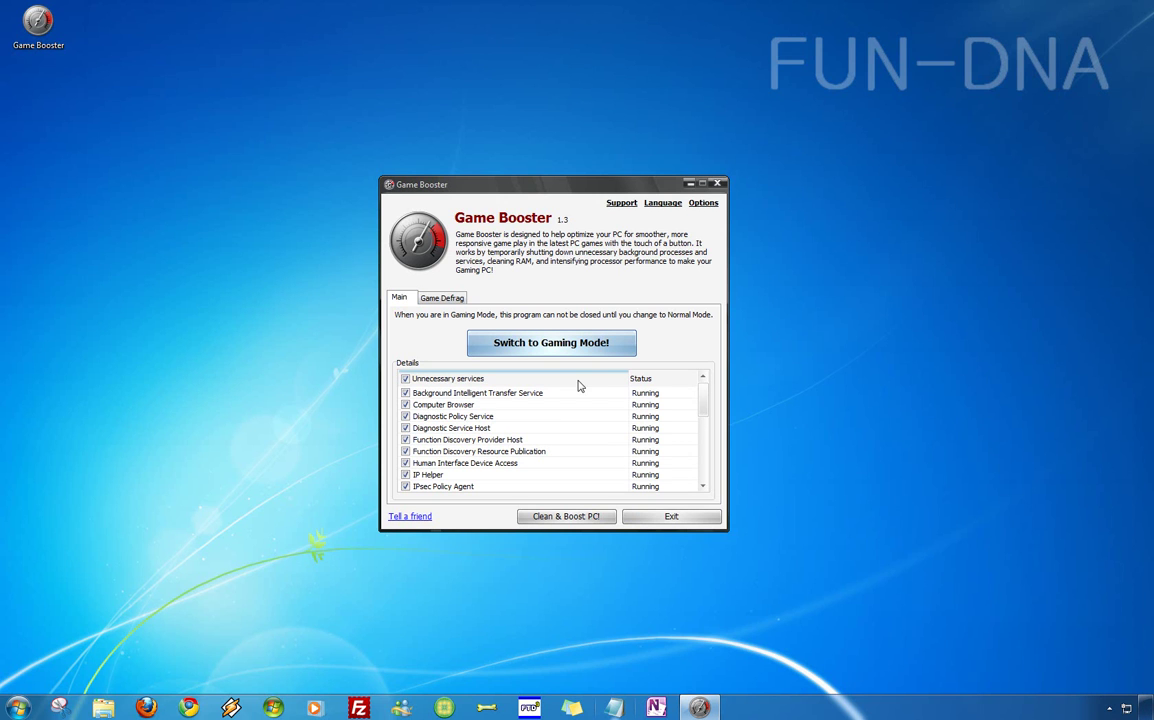
# Open the editable service list GameBooster.ini, examine its service and CheckedApps entries, and close the file
pyautogui.click(703, 203)
pyautogui.click(722, 232)
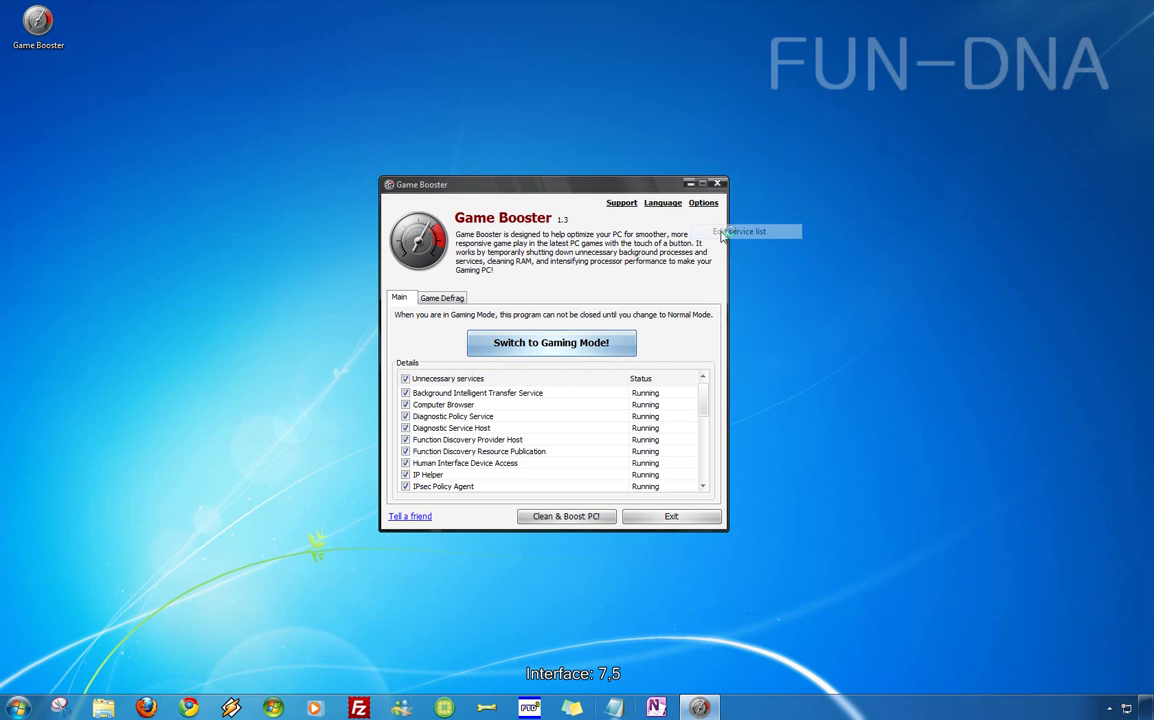
pyautogui.scroll(-20, 525, 332)
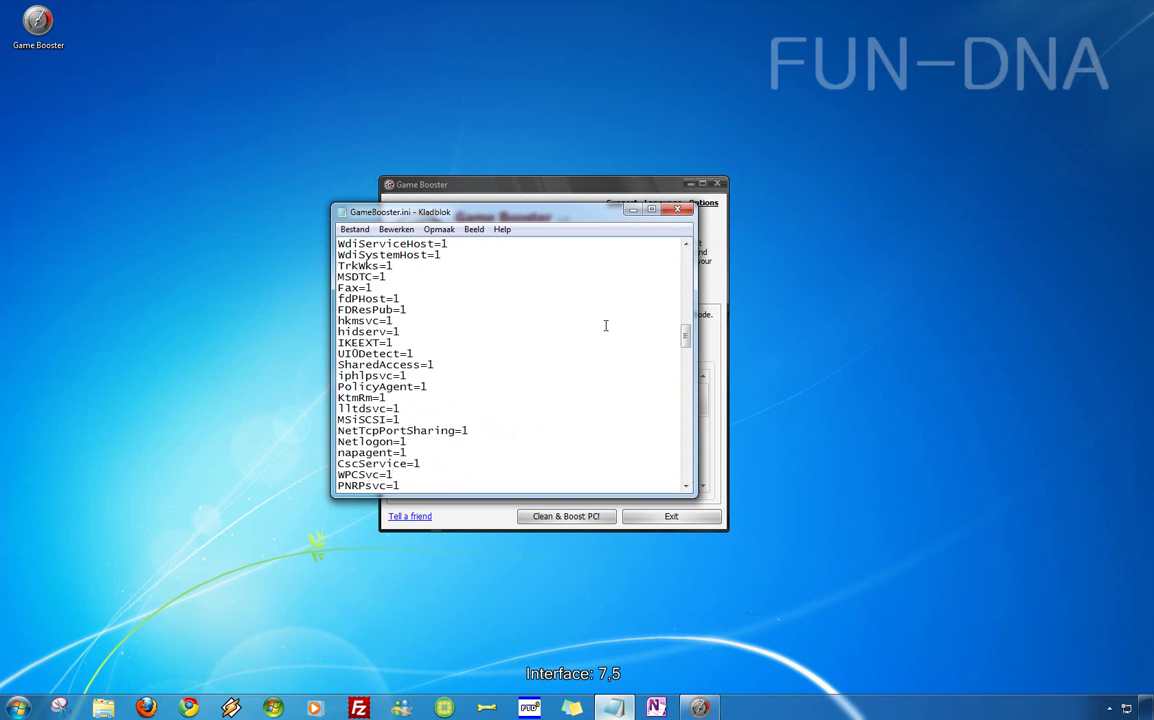
pyautogui.scroll(-13, 578, 343)
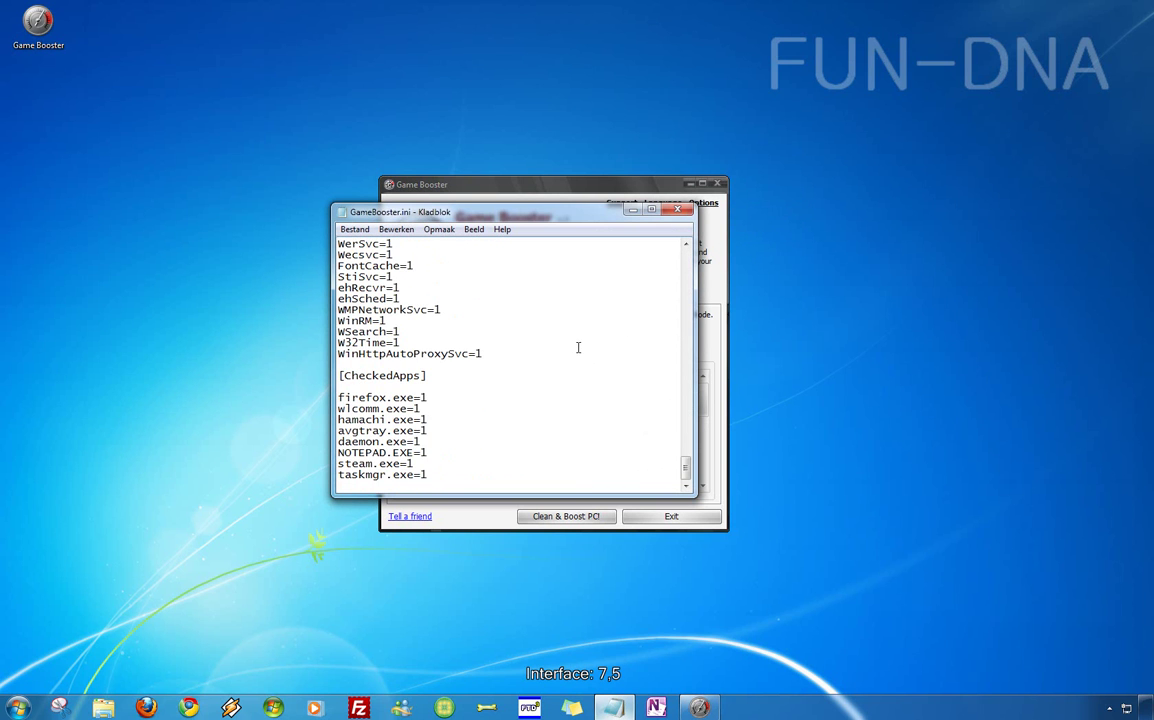
pyautogui.scroll(6, 577, 389)
pyautogui.scroll(12, 592, 403)
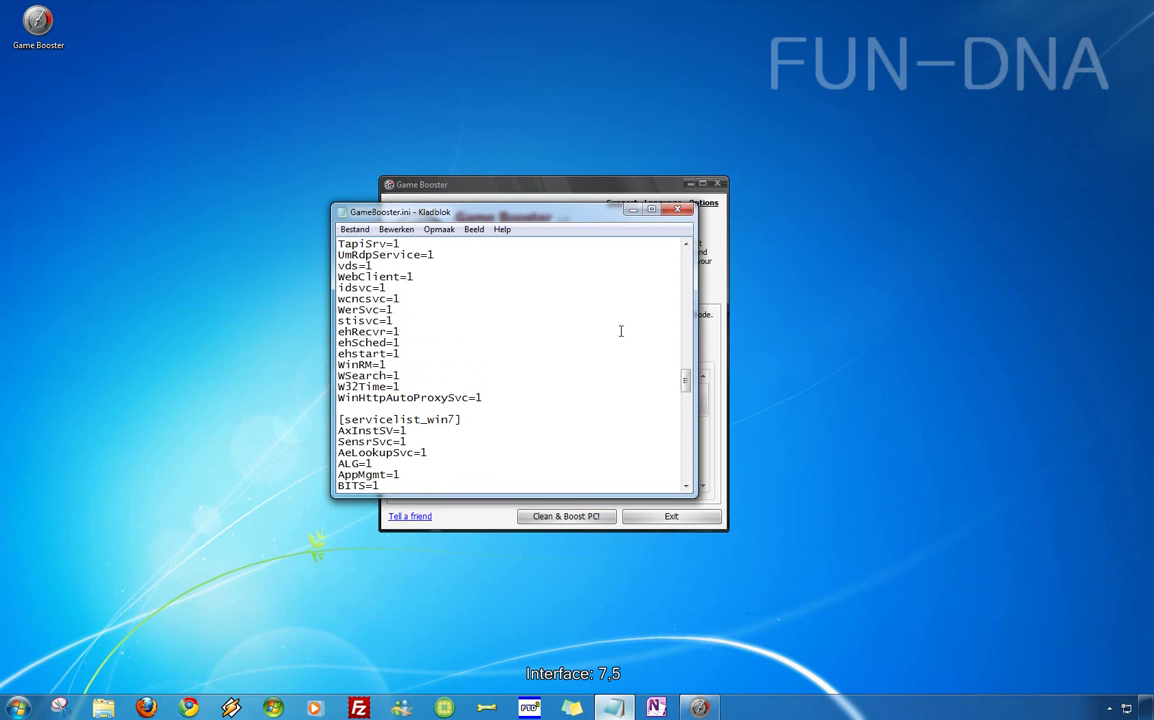
pyautogui.click(679, 209)
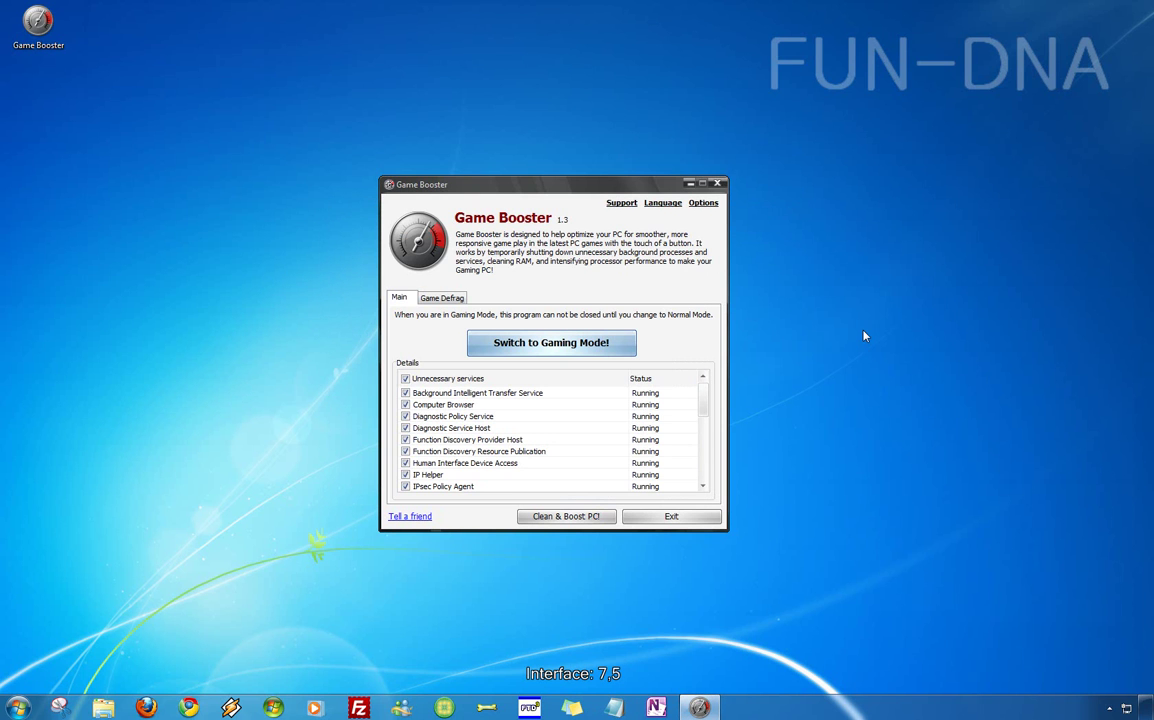